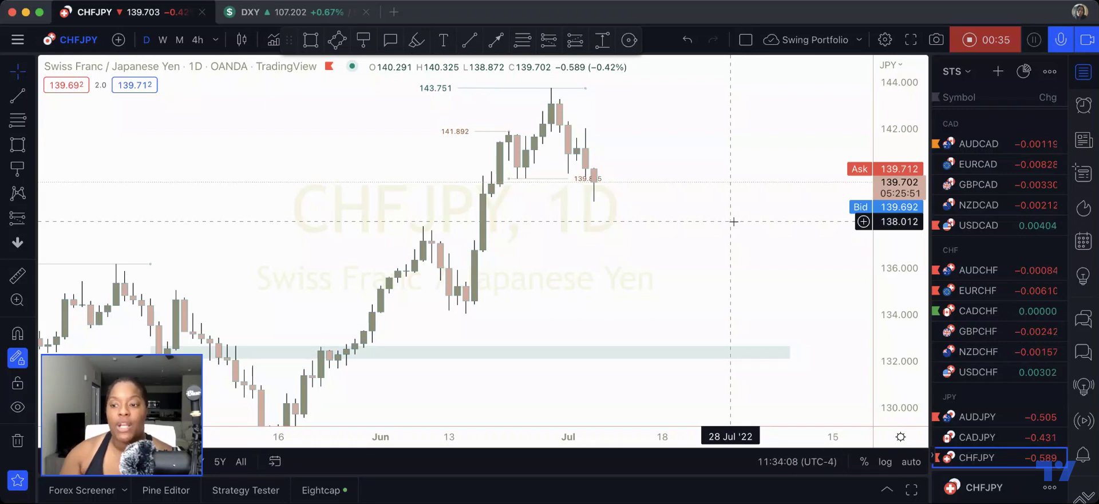
- Examine the longer-term CHFJPY daily trend back to late 2021, including the marked levels and the shaded zone
scroll(730, 220, down, 3)
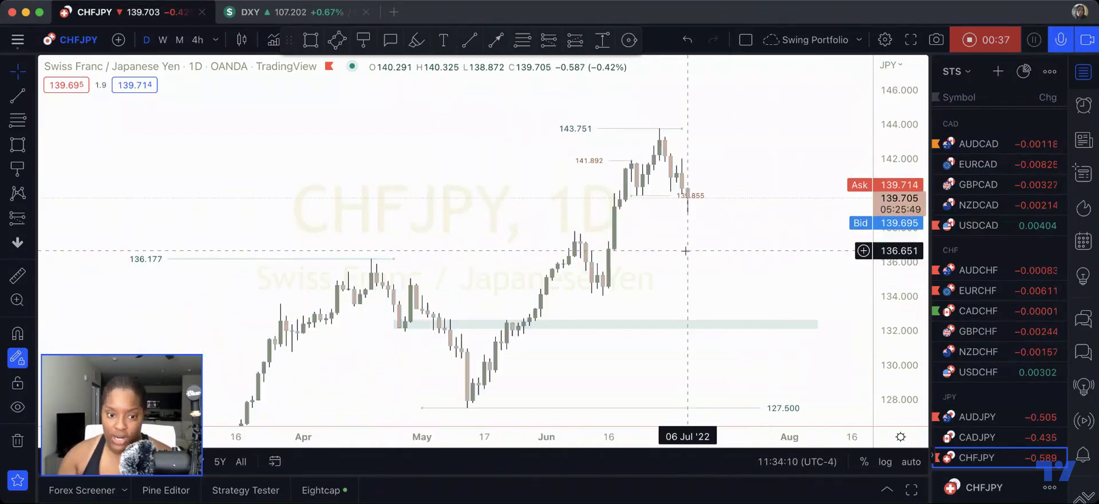
drag(675, 281, 679, 206)
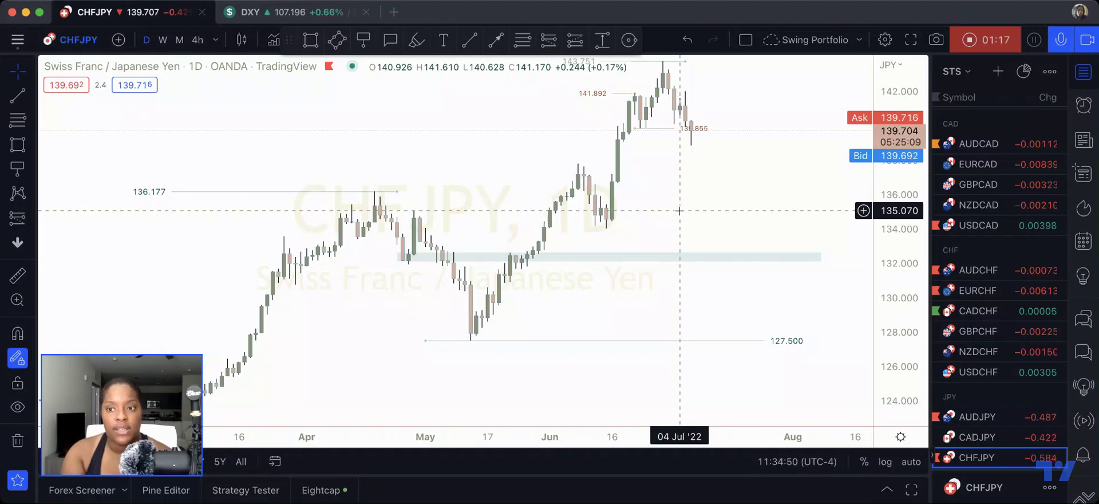
scroll(679, 210, down, 2)
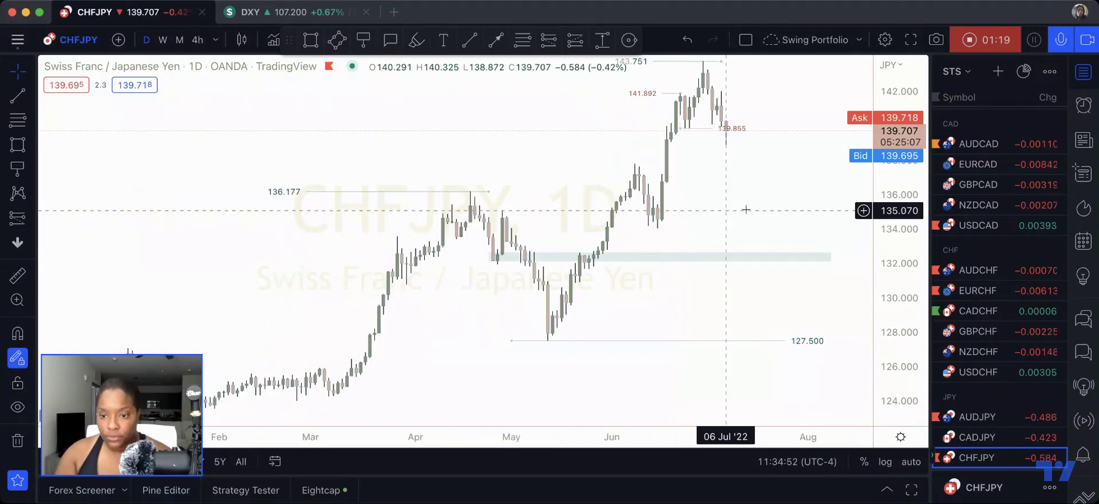
drag(731, 207, 686, 260)
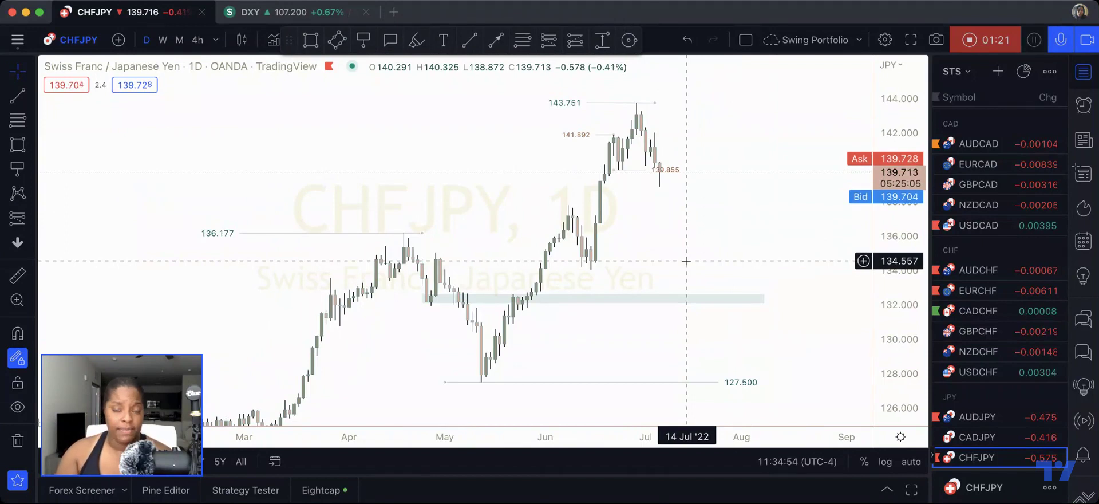
scroll(564, 295, down, 3)
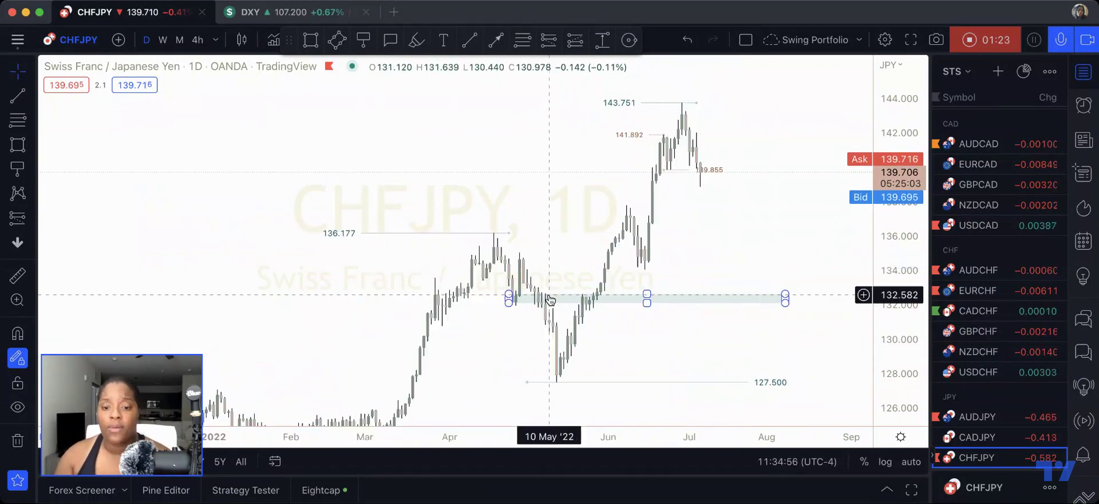
scroll(847, 269, down, 3)
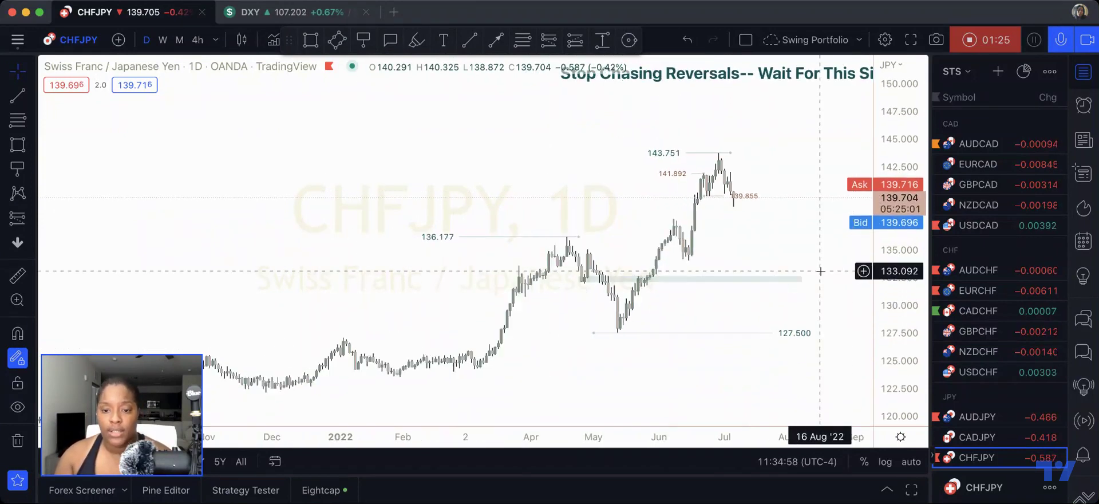
click(442, 40)
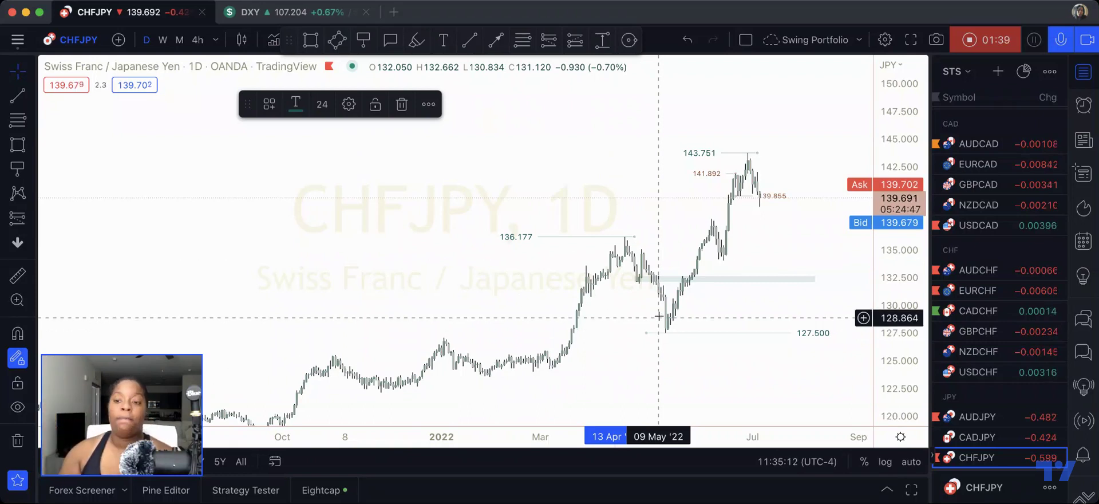
- Examine the most recent daily candles and the 143.751 level line at the swing high
scroll(667, 258, up, 5)
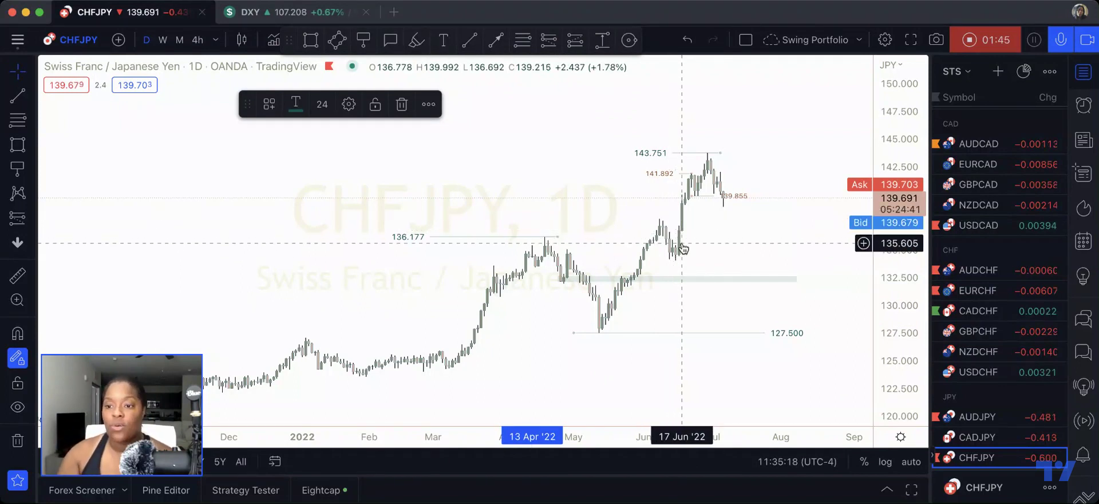
scroll(658, 252, up, 4)
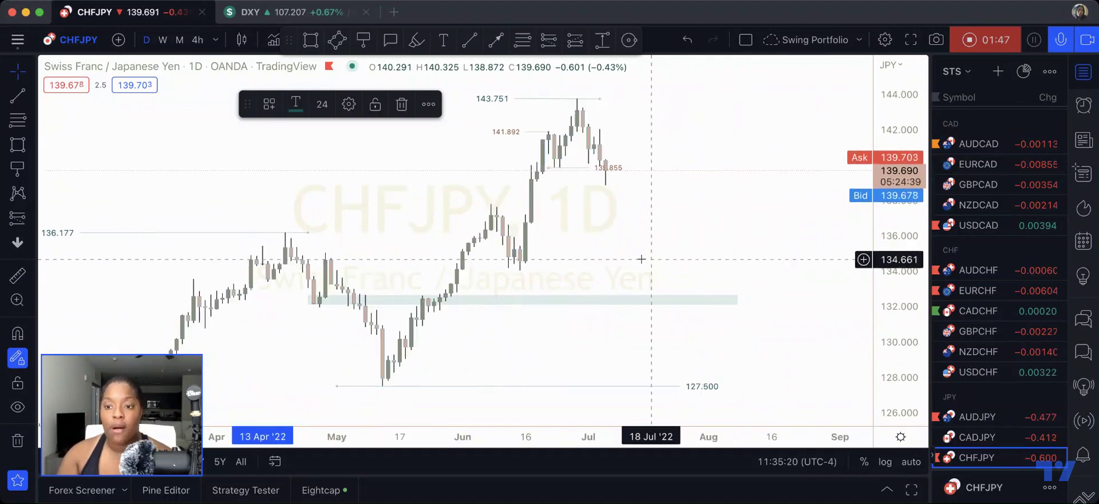
scroll(700, 313, up, 3)
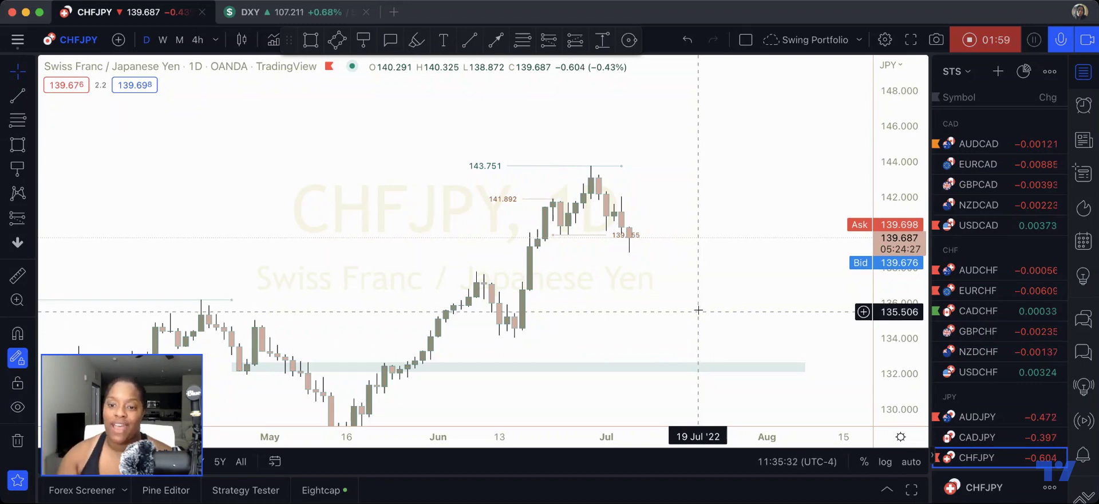
scroll(834, 315, up, 5)
scroll(738, 213, up, 5)
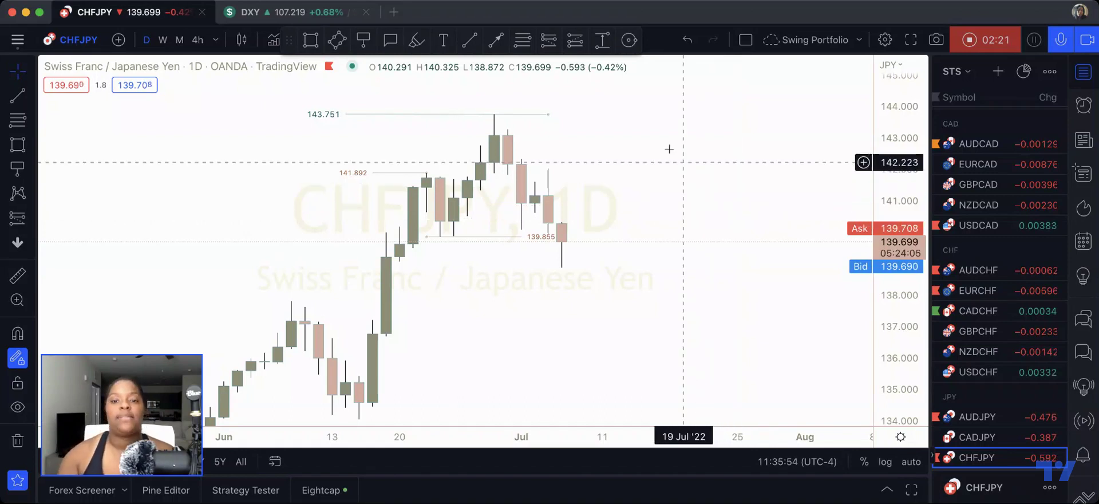
right_click(493, 119)
click(547, 116)
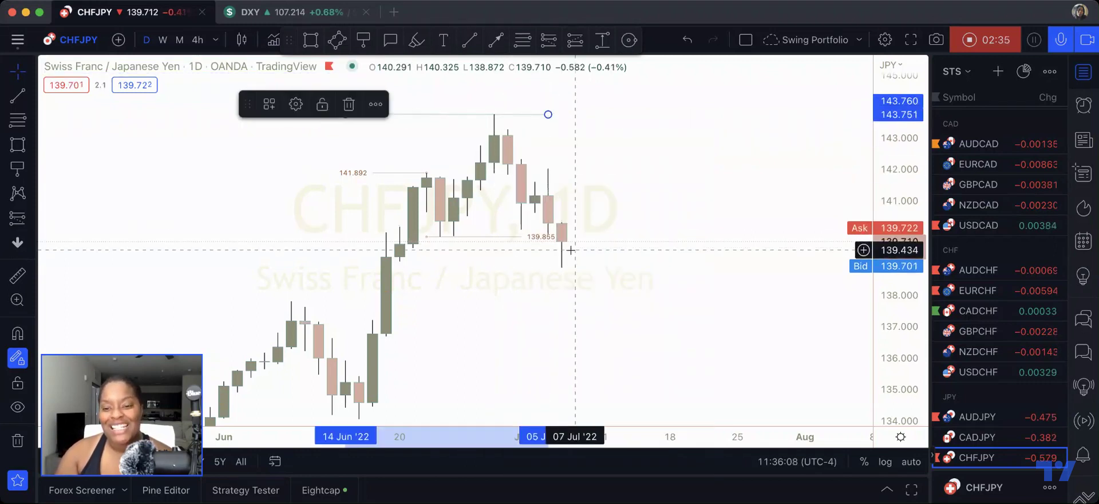
click(589, 260)
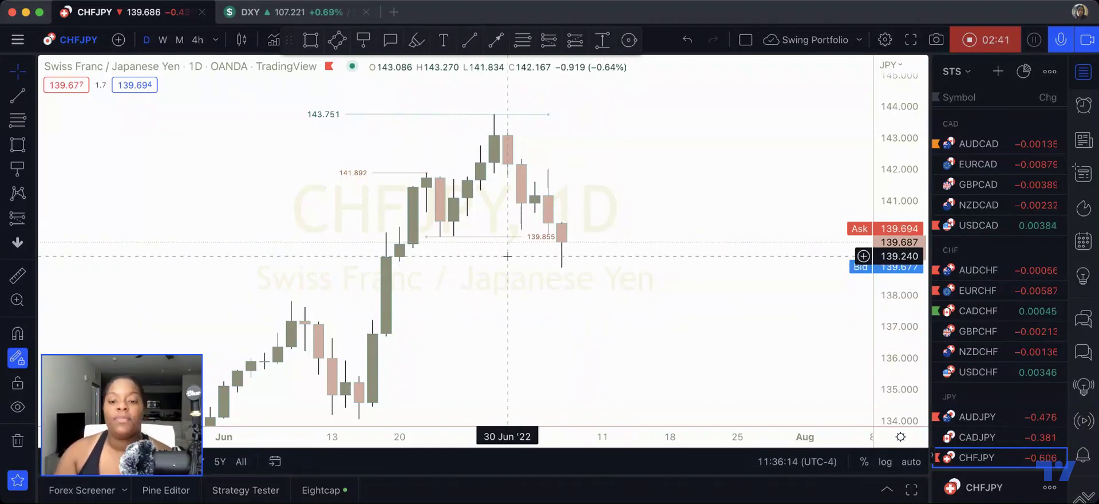
- Shorten the 139.855 level line so it ends at the 29 Jun '22 candle
drag(507, 256, 532, 270)
drag(888, 350, 885, 326)
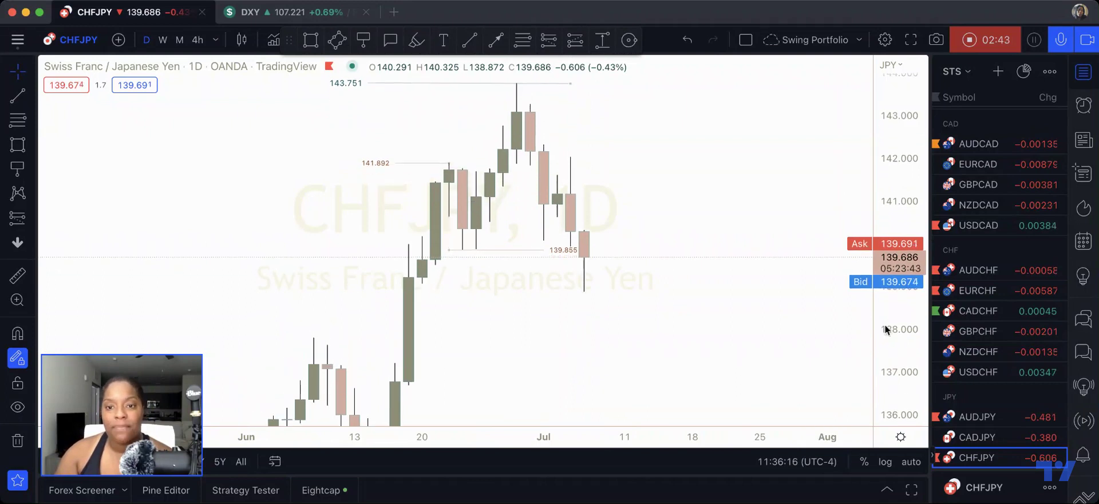
scroll(613, 334, up, 1)
drag(613, 334, 716, 350)
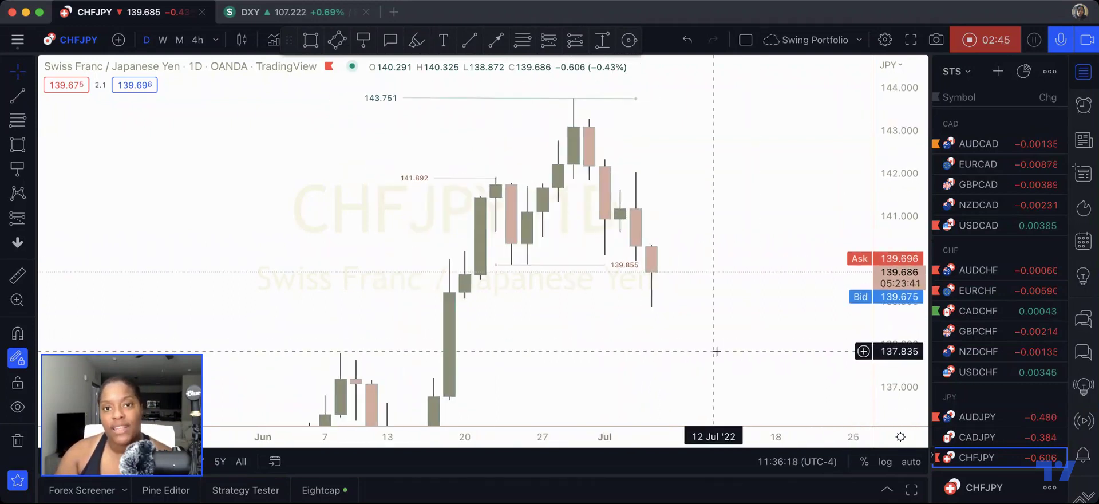
scroll(716, 351, right, 3)
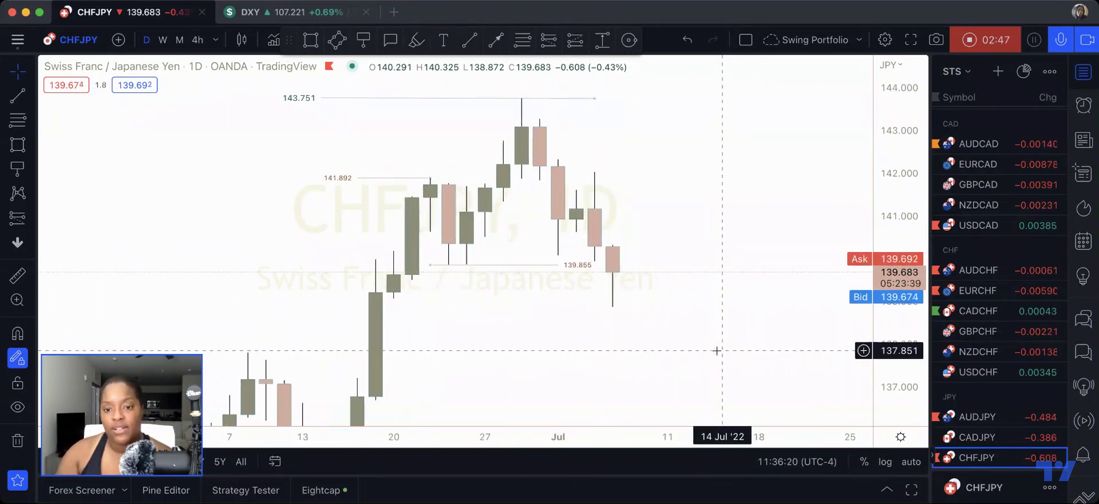
drag(558, 265, 521, 265)
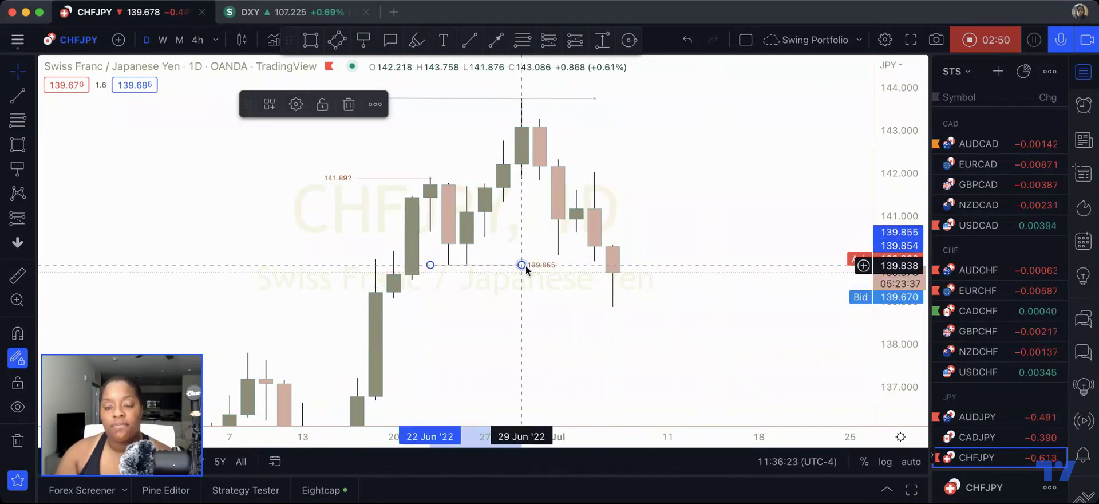
click(521, 302)
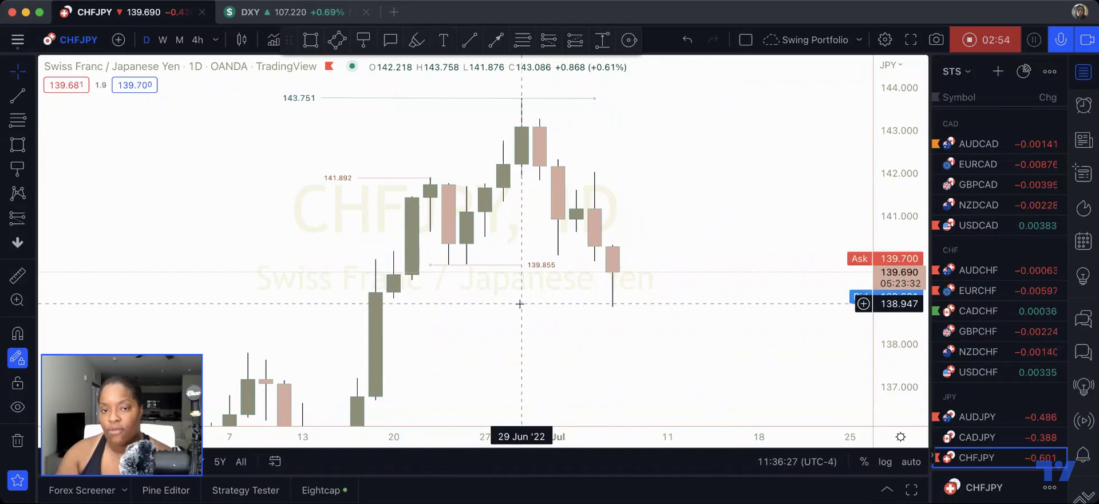
- Mark the 141.892 high, 139.855 low and 143.751 high with highlighter dots using the 4 hr drawing template
click(414, 45)
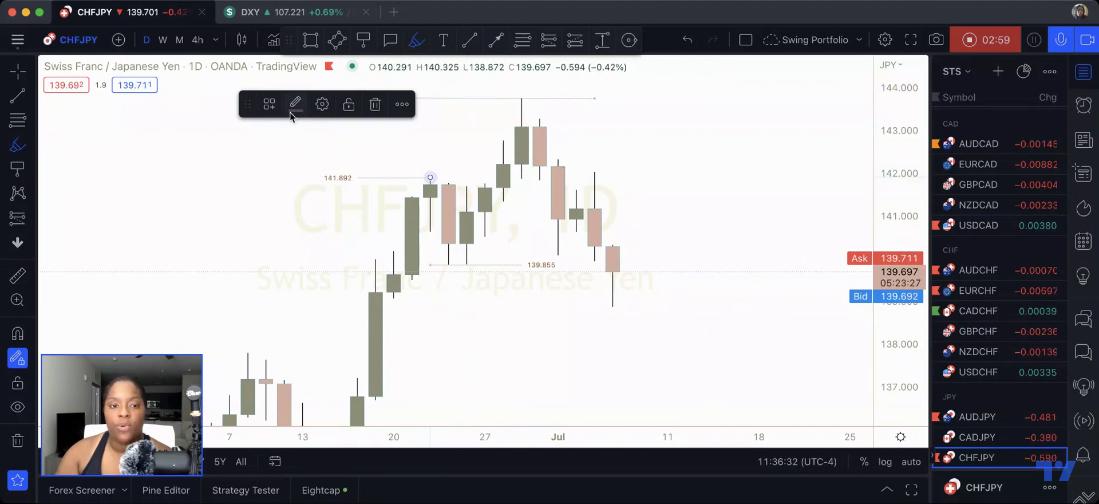
click(271, 106)
click(291, 186)
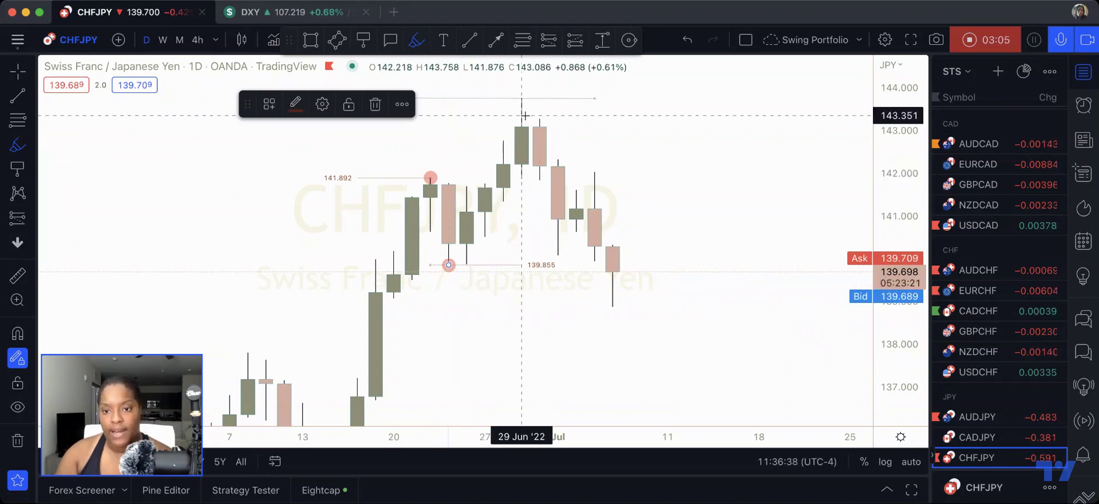
click(521, 97)
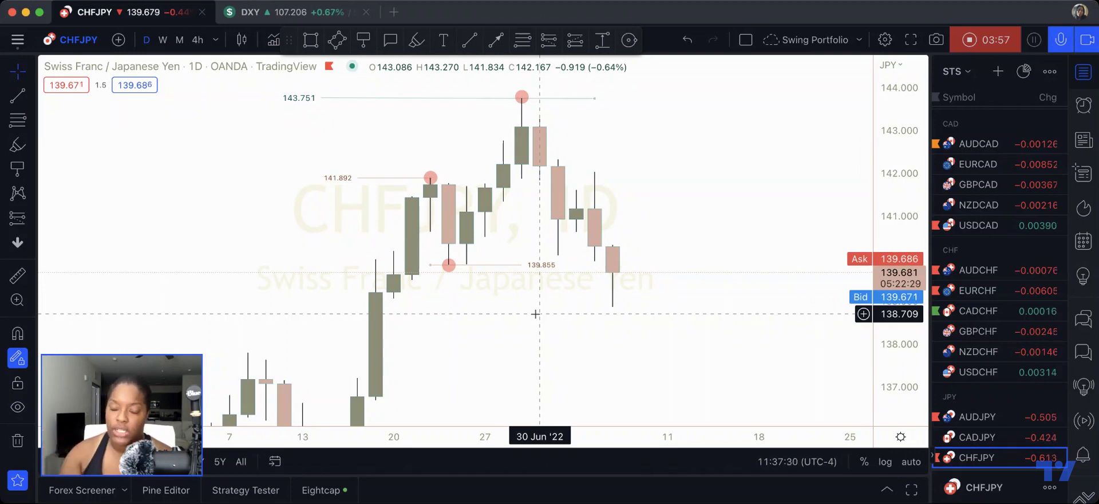
- Switch the chart to the weekly timeframe and delete the shaded rectangle zone between the 136.177 and 127.500 levels
scroll(535, 314, down, 2)
drag(872, 189, 872, 289)
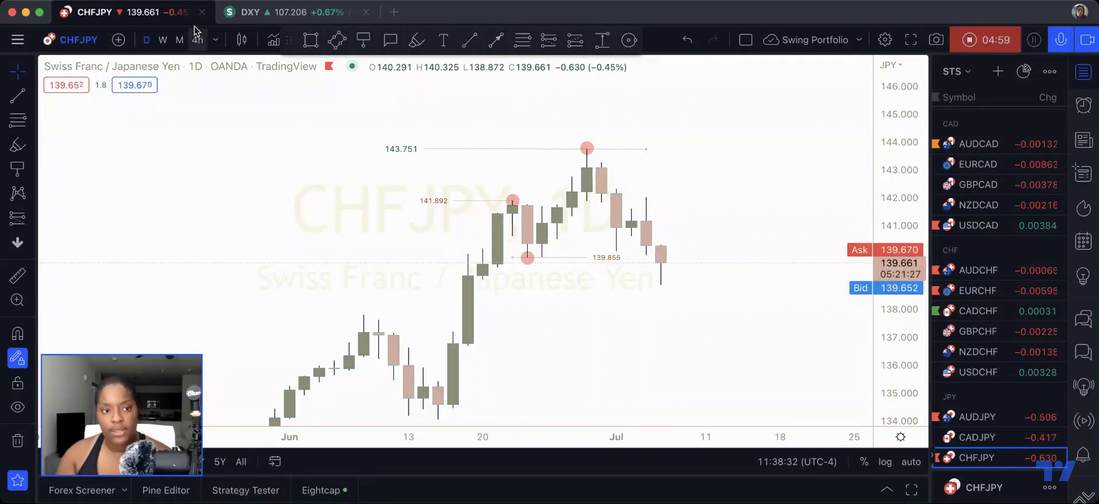
click(162, 39)
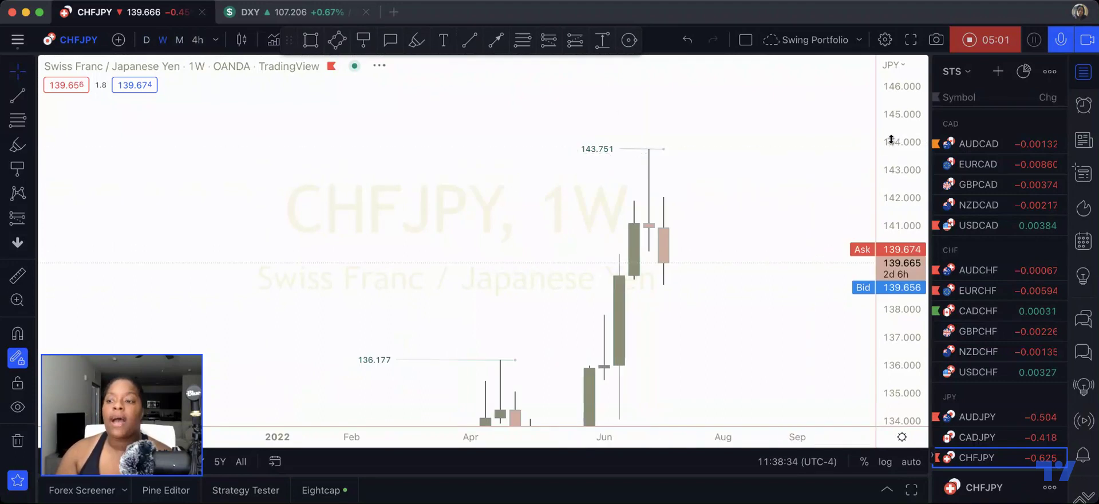
scroll(767, 200, down, 3)
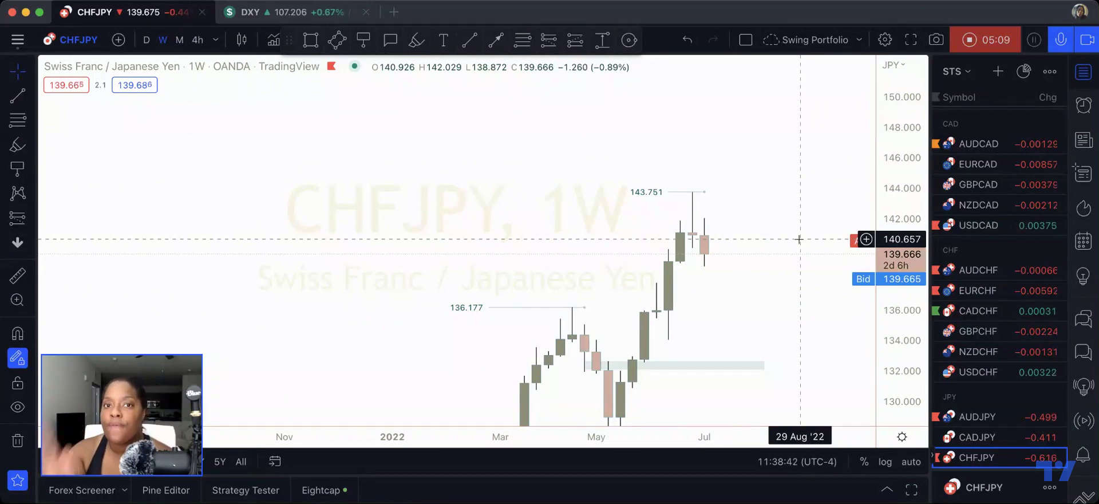
drag(799, 239, 709, 125)
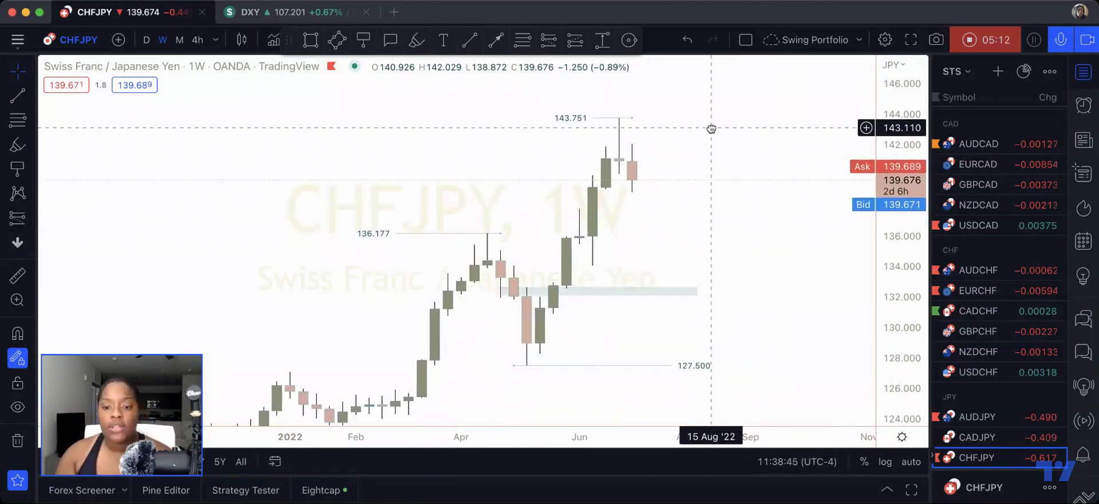
click(692, 286)
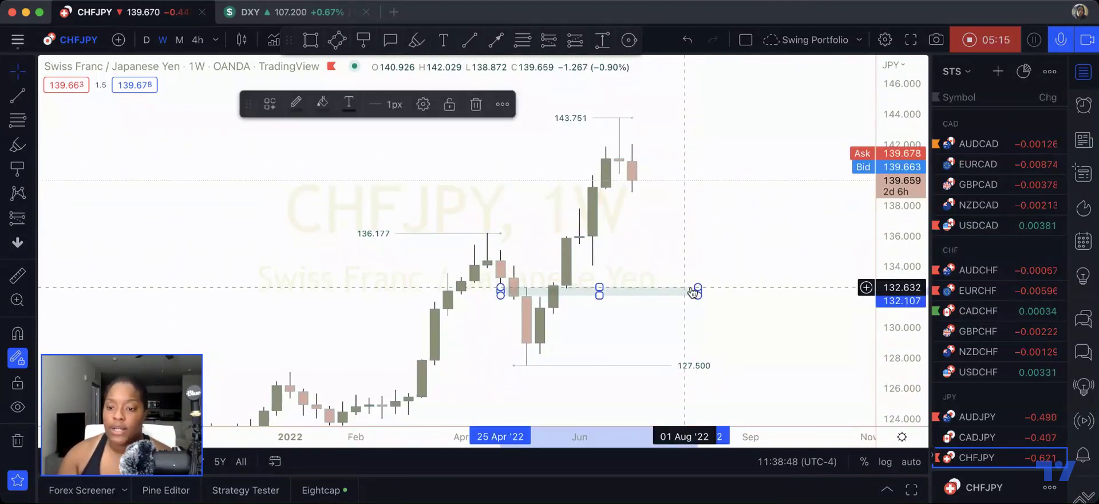
key(Delete)
- Mark the 136.177 swing high and 127.500 swing low with highlighter dots using the Weekly drawing template
scroll(690, 286, right, 5)
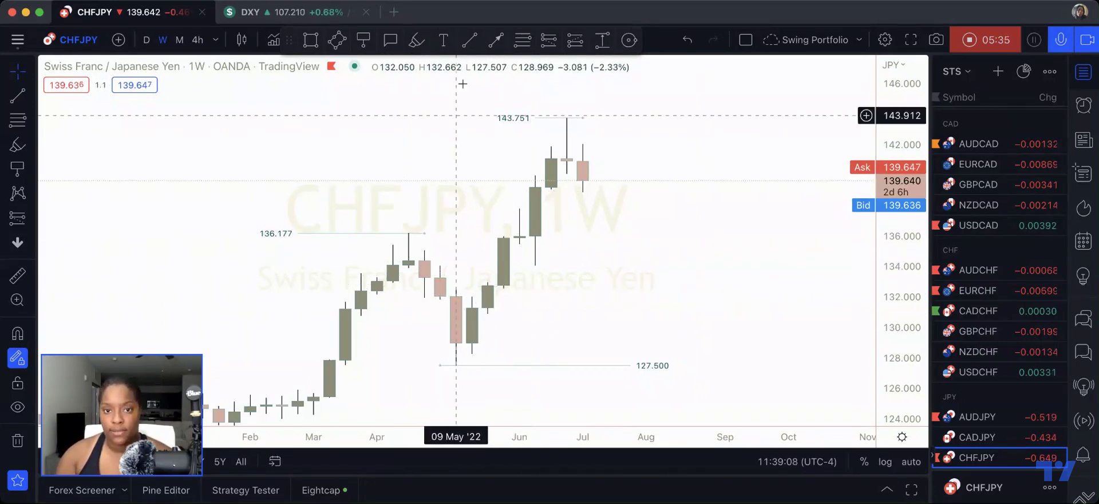
click(416, 40)
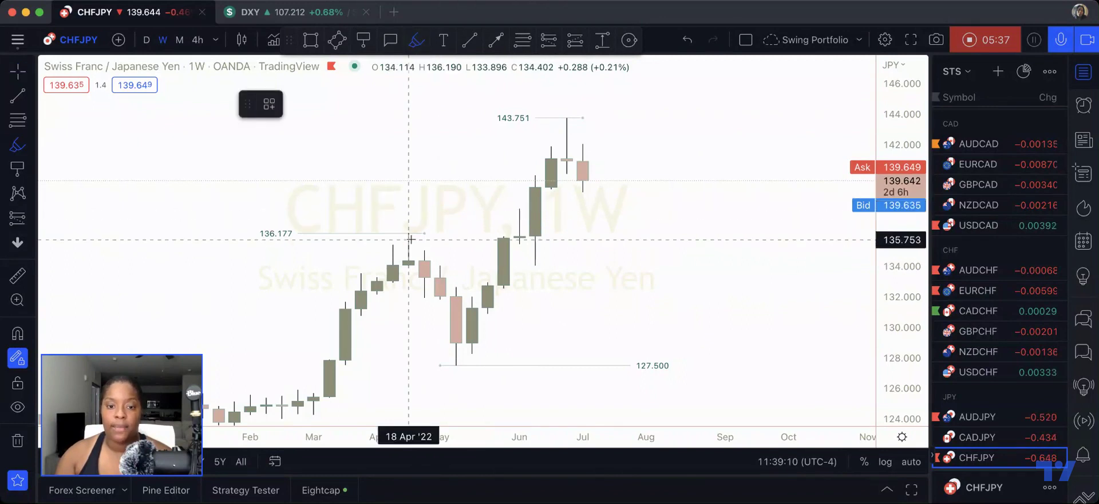
click(269, 104)
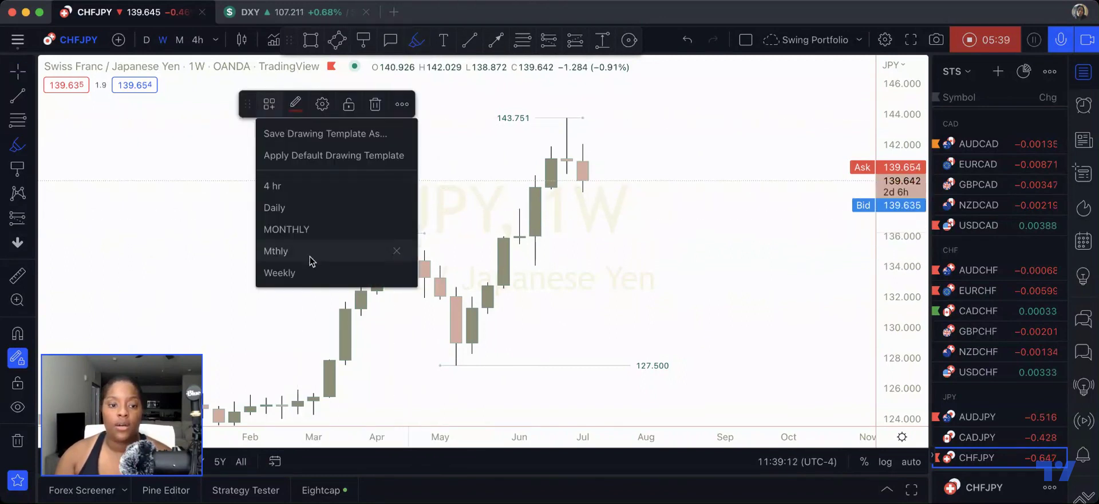
click(307, 271)
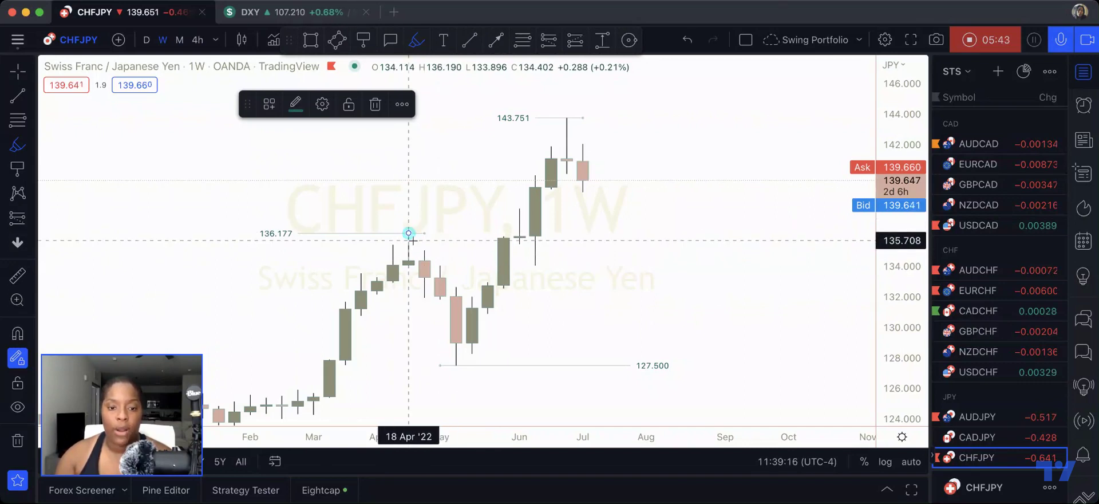
click(456, 366)
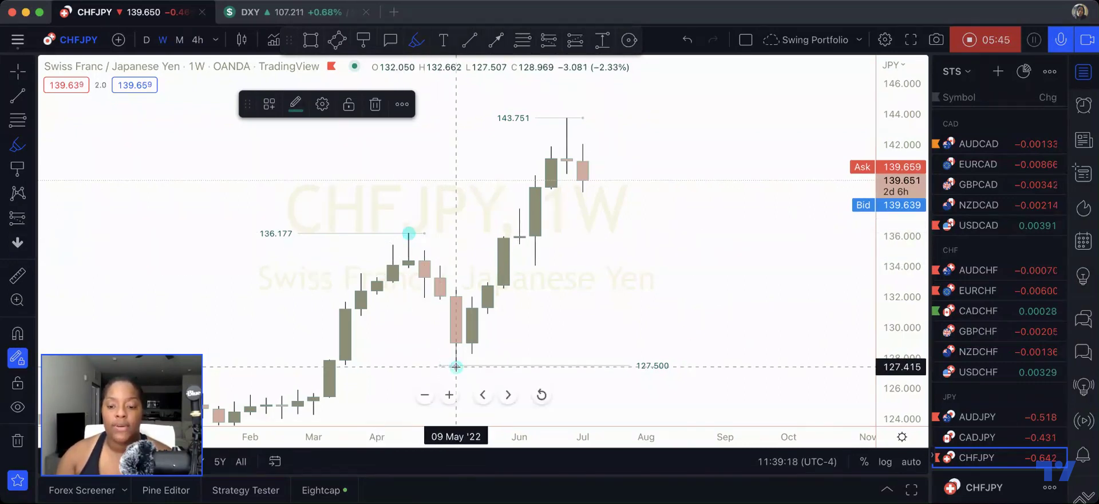
key(Escape)
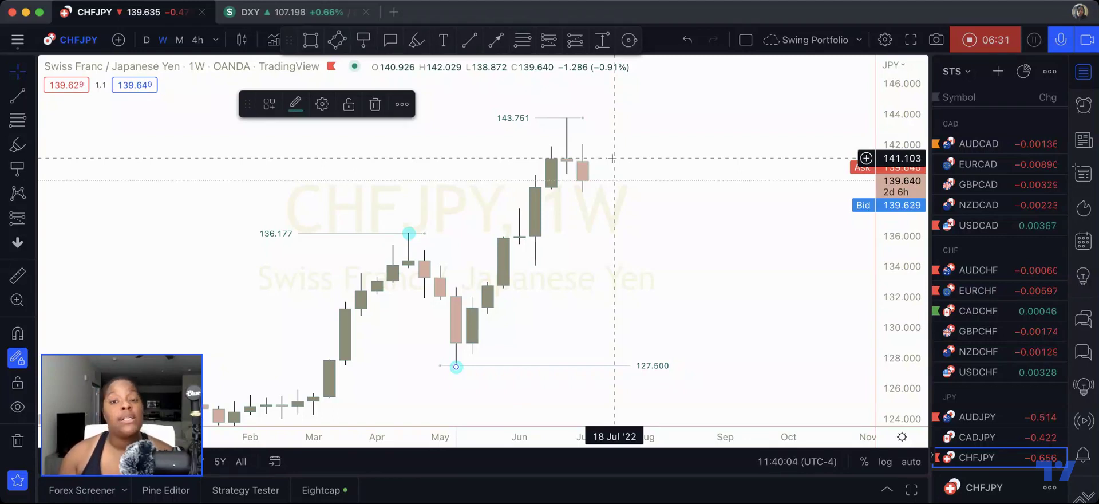
- Draw a downward arrow from about 139.6 beside the latest weekly candle, ending at about 130.9 above the 127.500 low
scroll(613, 158, left, 10)
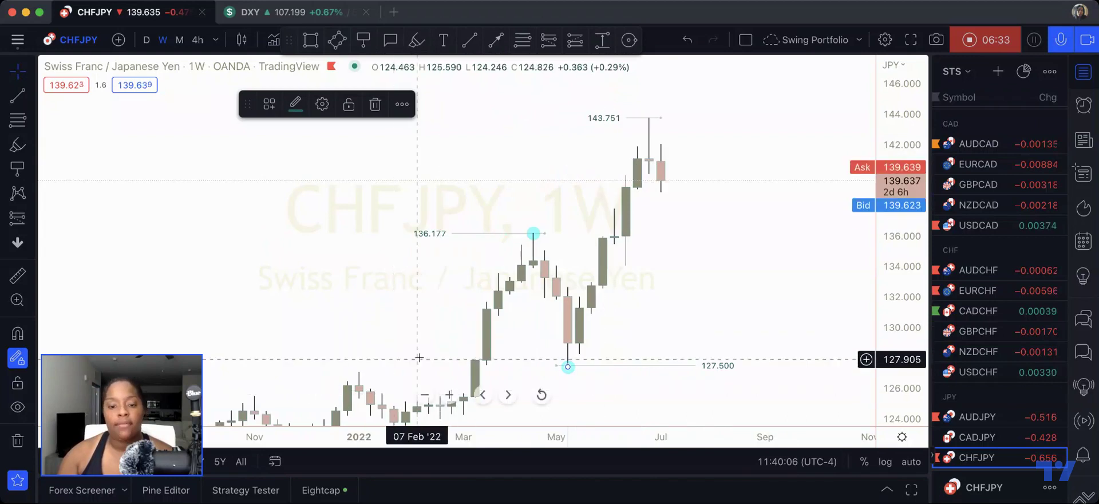
drag(515, 140, 383, 300)
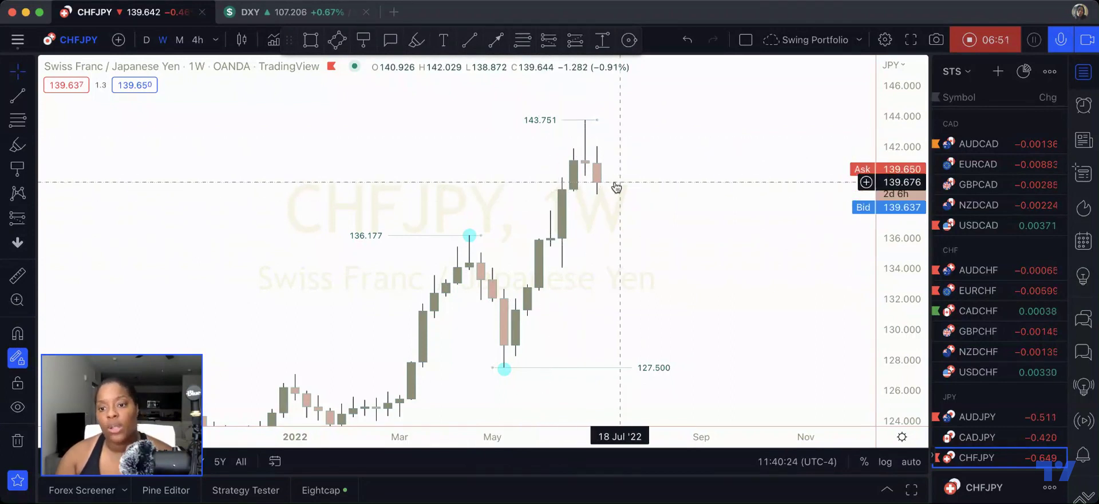
key(alt+t)
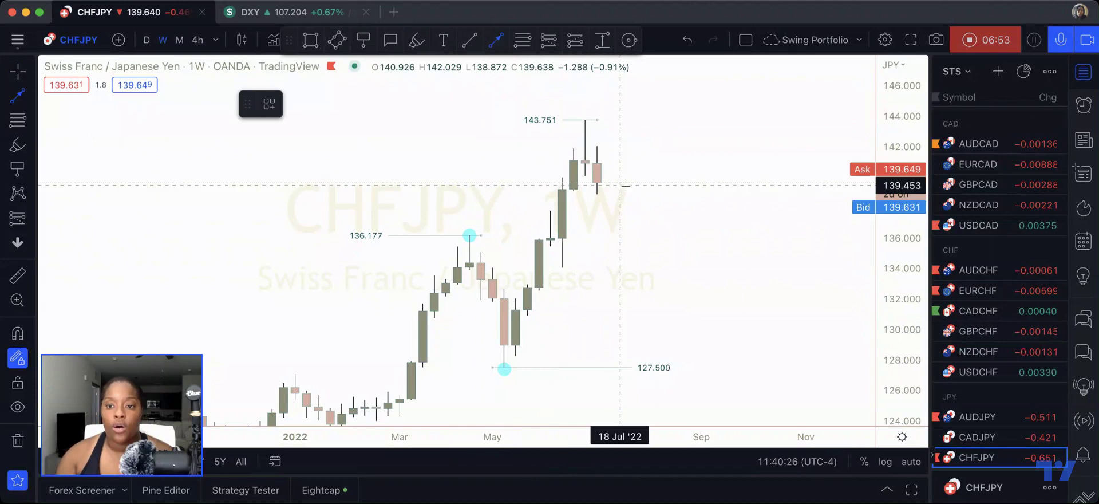
click(608, 183)
click(666, 358)
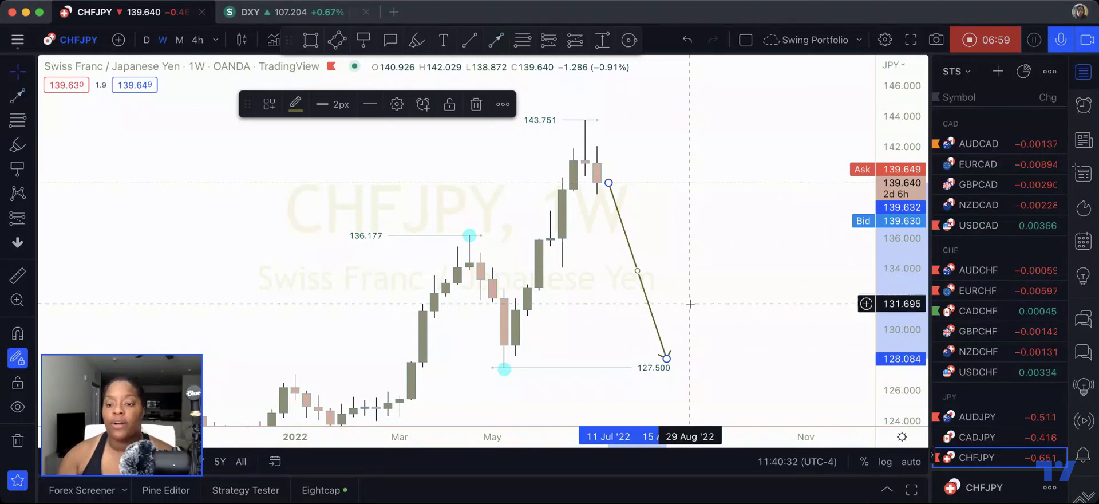
key(Escape)
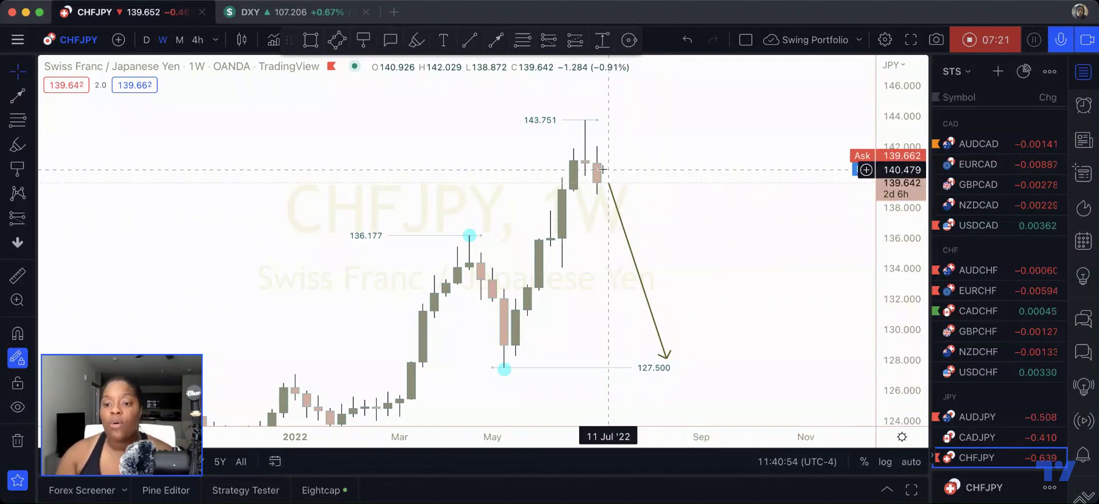
drag(667, 358, 654, 315)
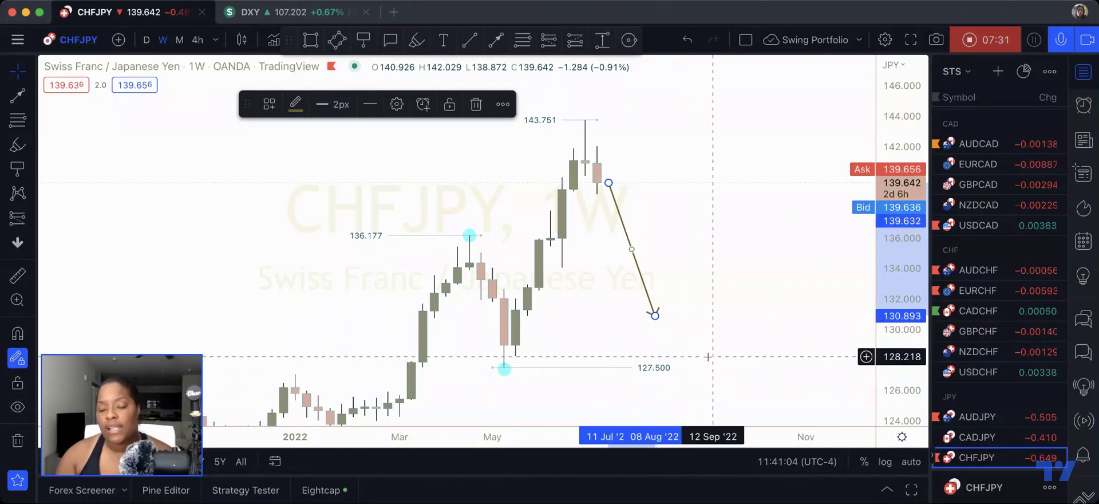
- Mark the 123.536 low with a price line from 17 Jan '22 to 09 May '22 using the W HL drawing template
scroll(658, 361, down, 5)
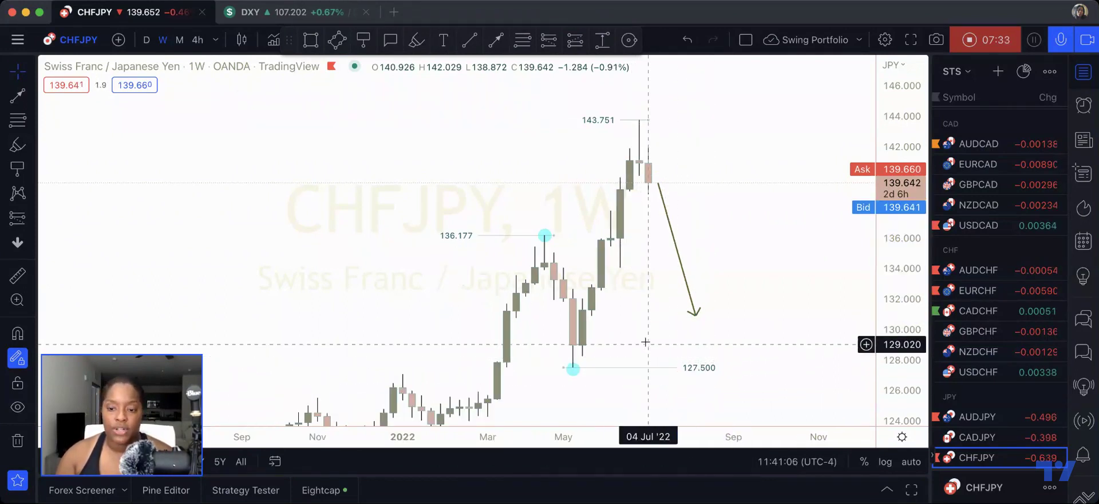
click(363, 39)
click(439, 350)
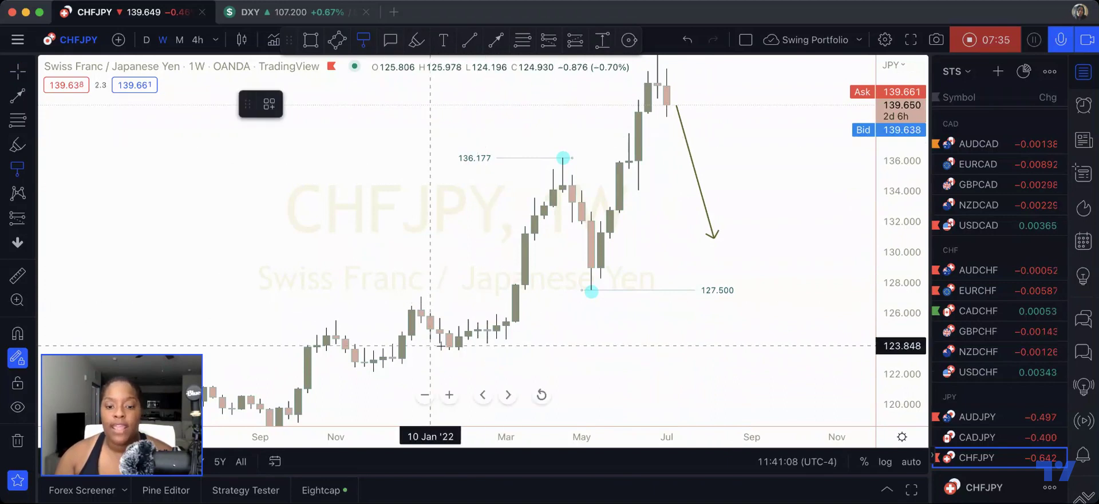
click(590, 351)
click(269, 104)
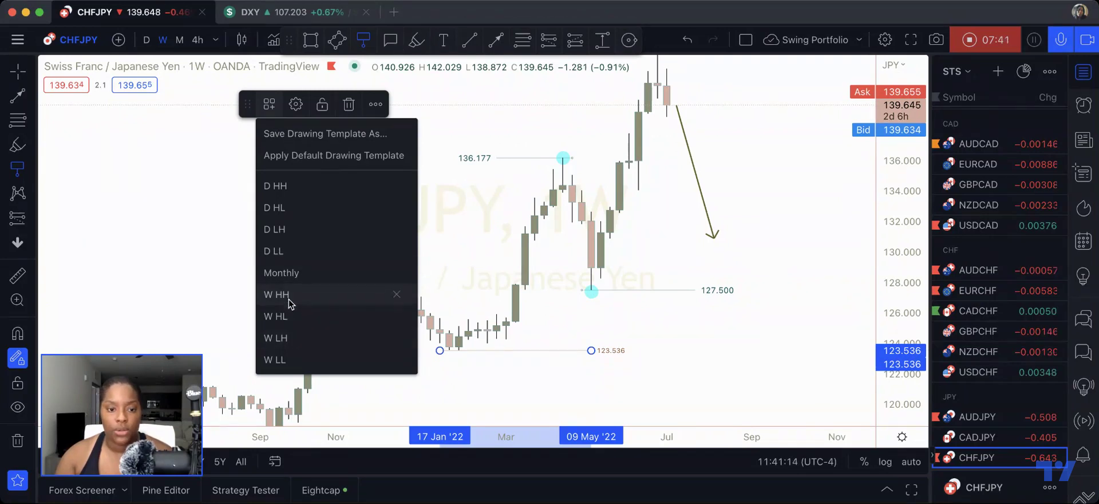
click(288, 315)
- Mark the 122.154 low with a price line from 22 Nov '21 to about 14 Mar '22
scroll(559, 327, left, 5)
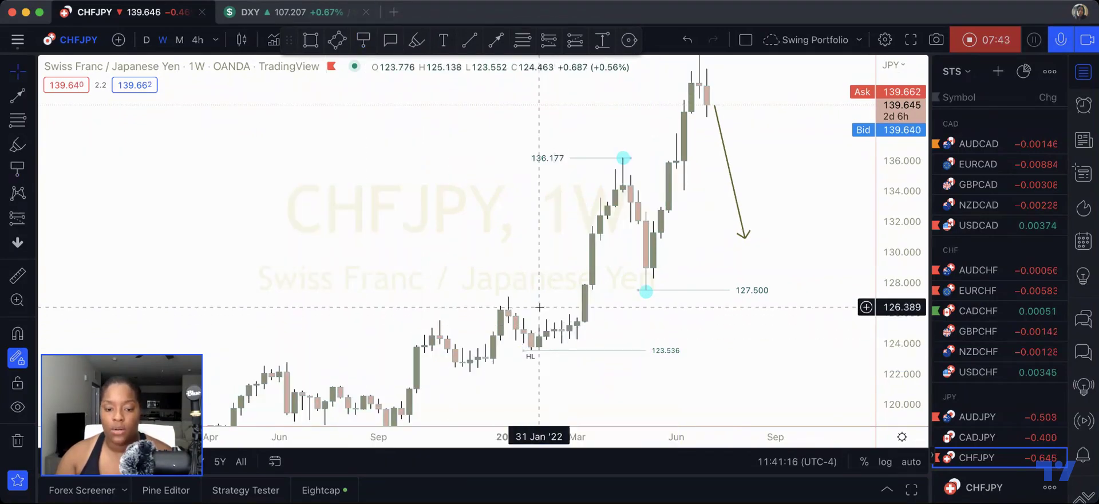
click(366, 44)
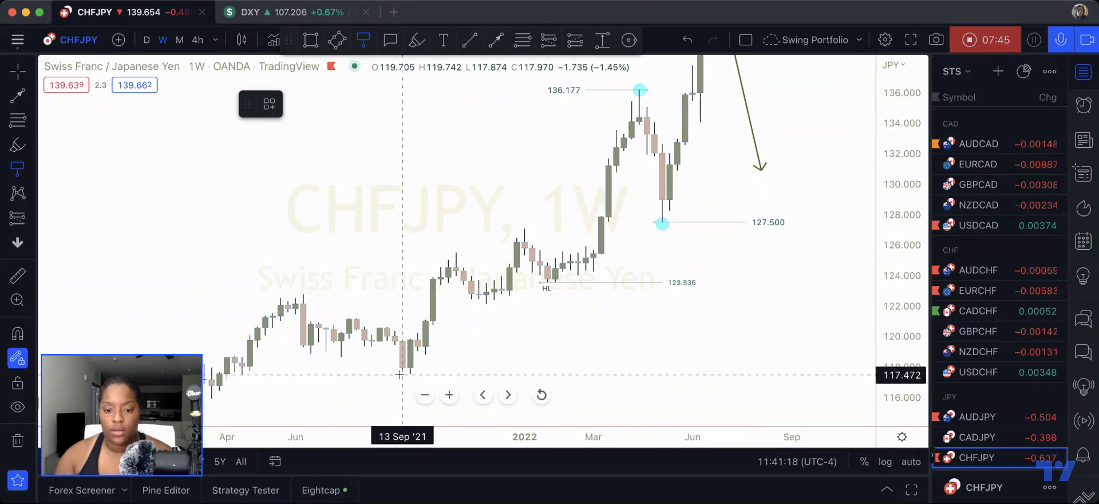
click(474, 303)
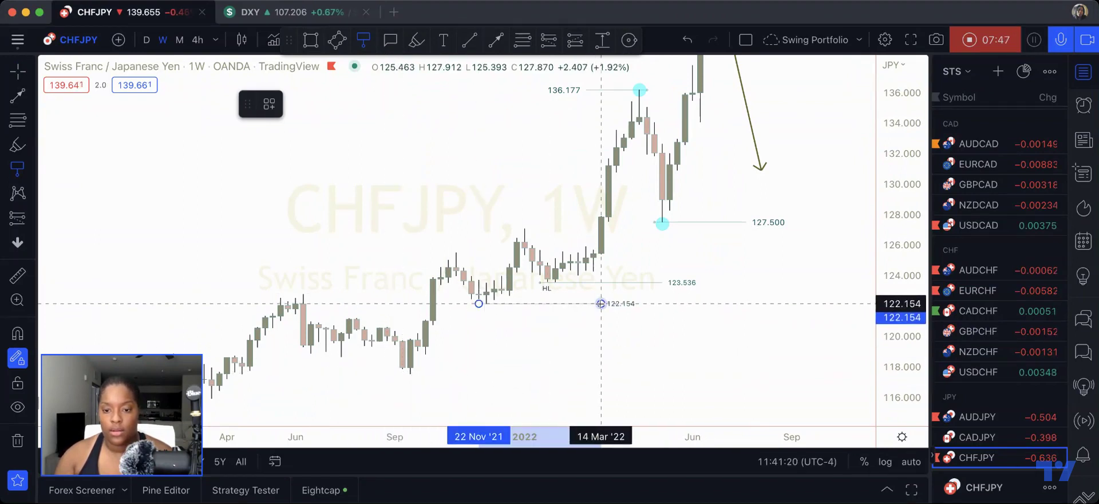
scroll(457, 332, right, 2)
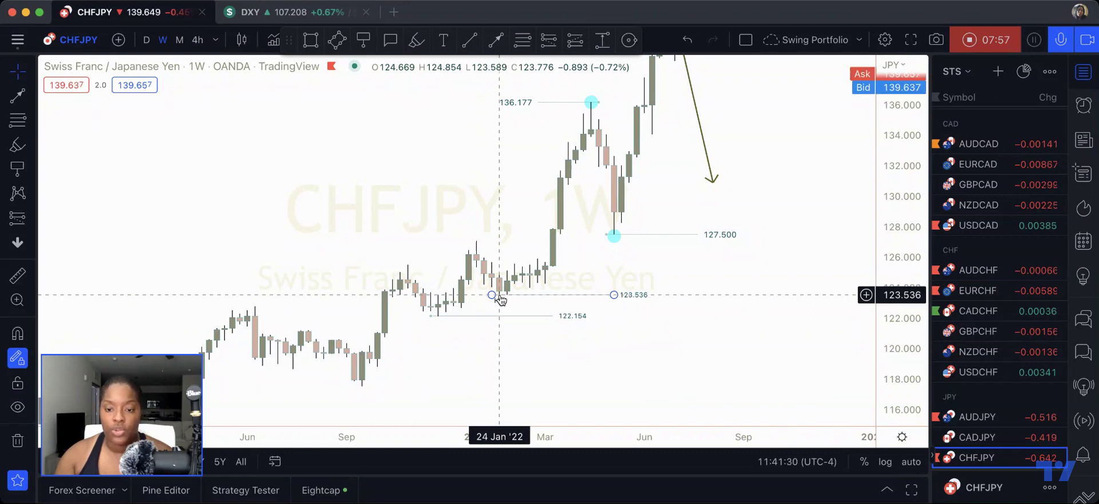
drag(625, 297, 490, 349)
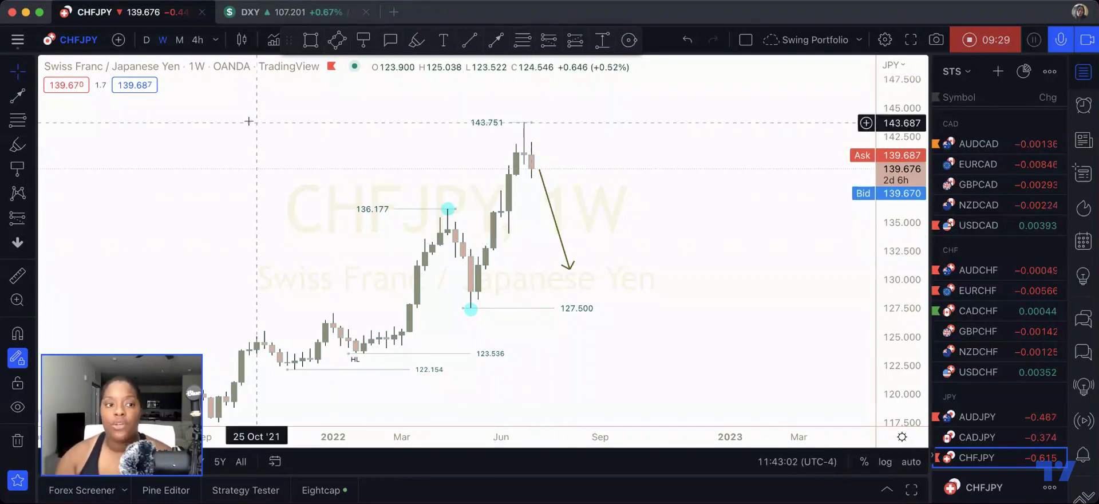
- Switch the chart to the daily timeframe and stretch the price scale to enlarge the swings around the 143.751 high and 139.855 low
click(147, 39)
scroll(571, 280, down, 2)
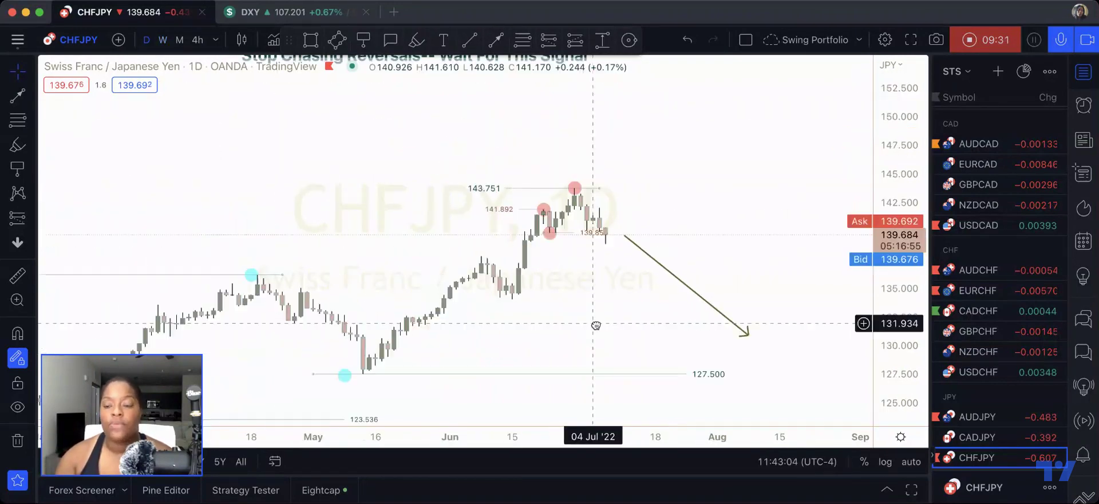
drag(874, 344, 874, 306)
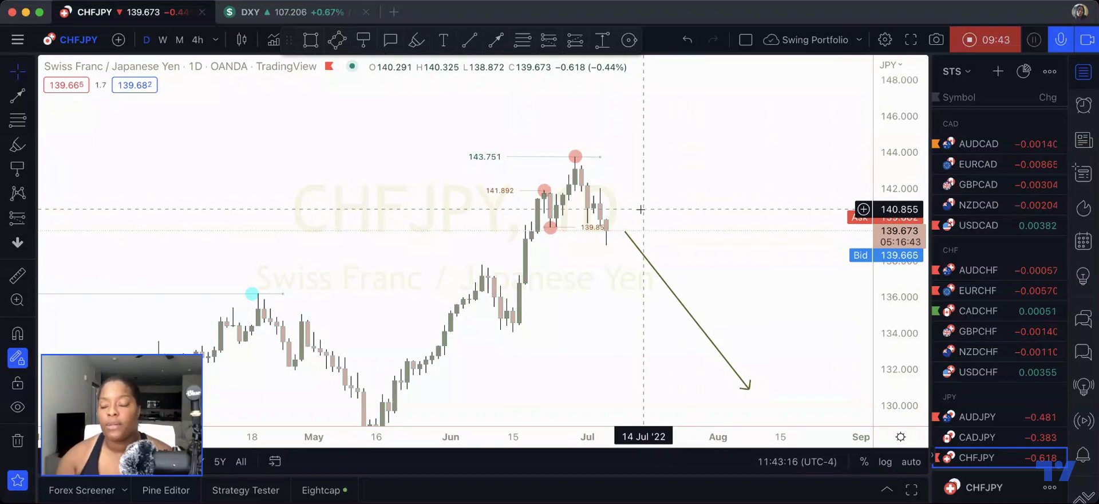
scroll(641, 209, up, 4)
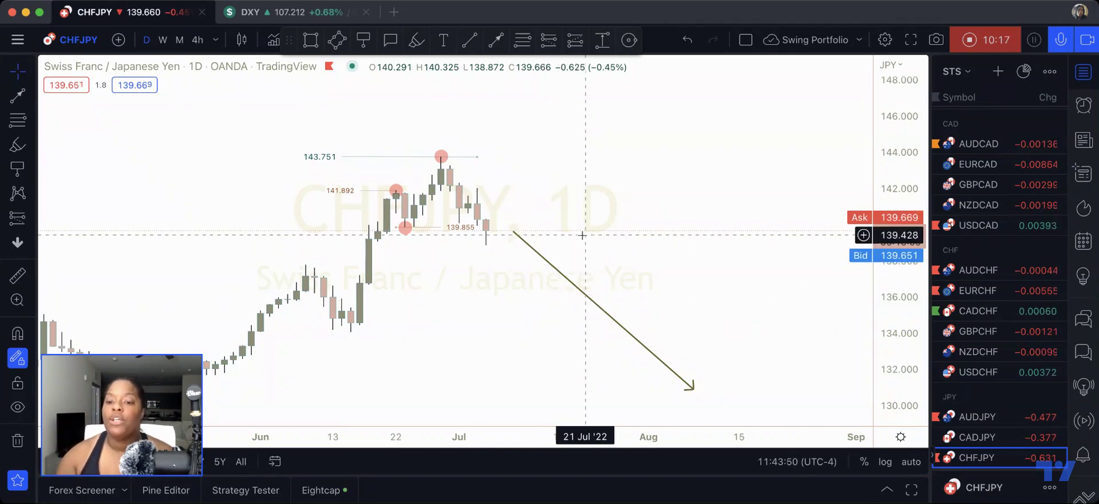
scroll(582, 233, down, 1)
scroll(1008, 278, down, 1)
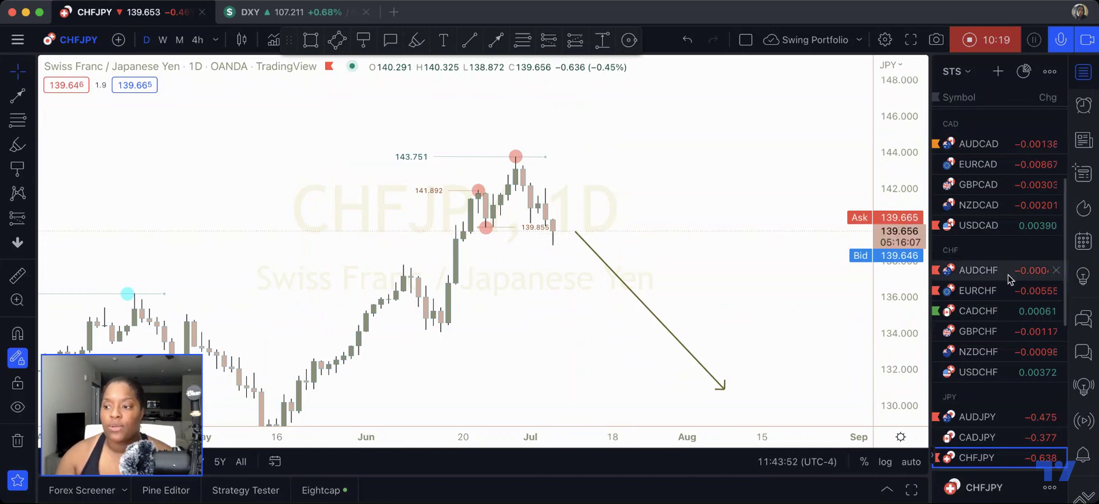
- Look through the watchlist from the JPY pairs to the NZD pairs, indices and commodities
scroll(1008, 278, down, 5)
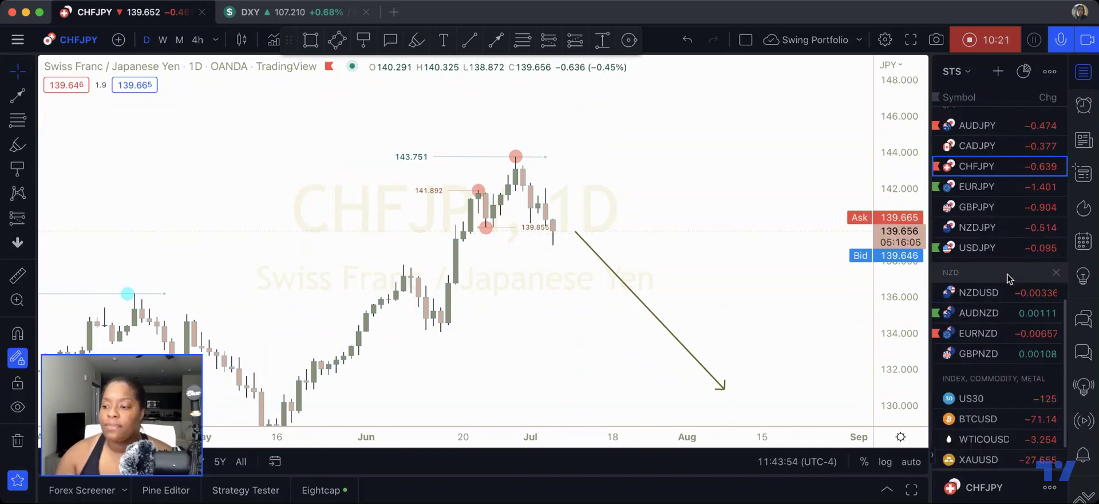